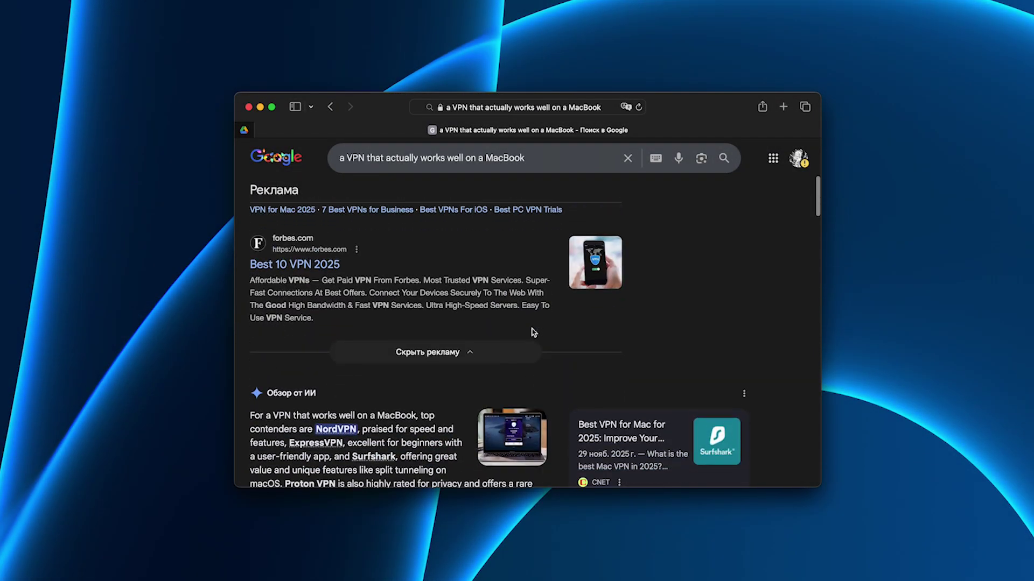
scroll(532, 328, down, 3)
scroll(532, 328, down, 3)
scroll(532, 328, down, 2)
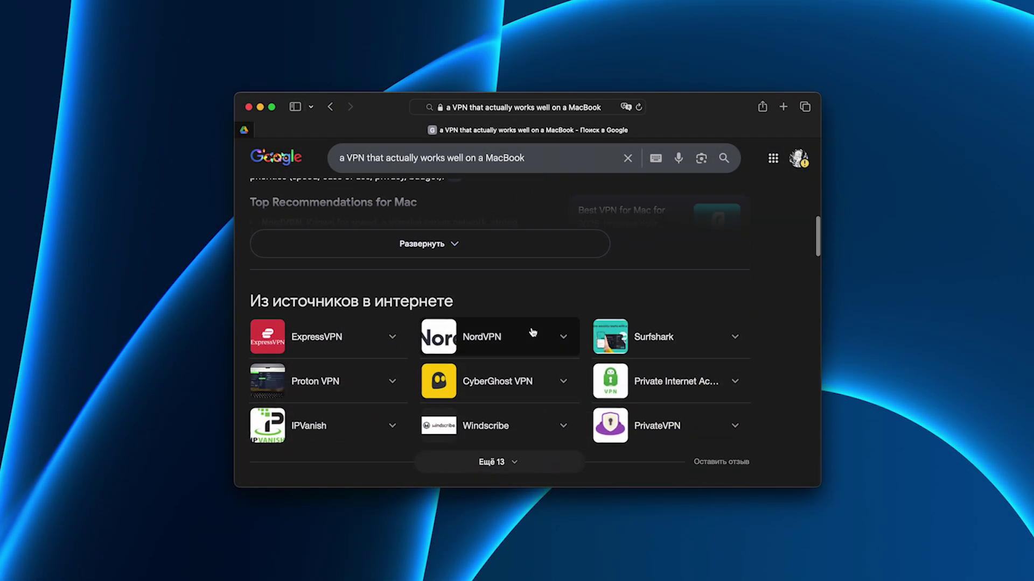
scroll(532, 328, down, 2)
scroll(532, 329, down, 4)
scroll(533, 328, down, 2)
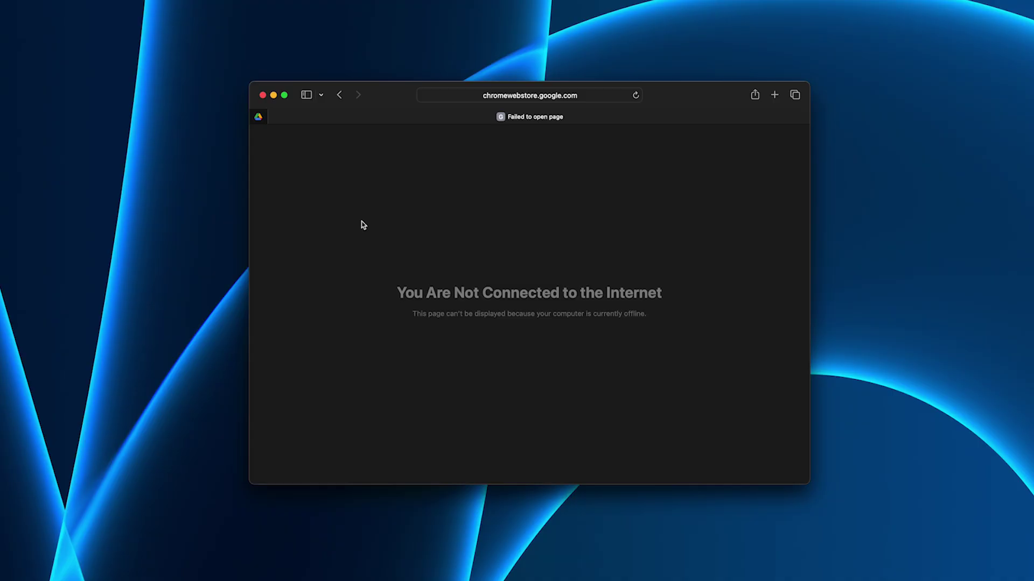
scroll(584, 356, down, 5)
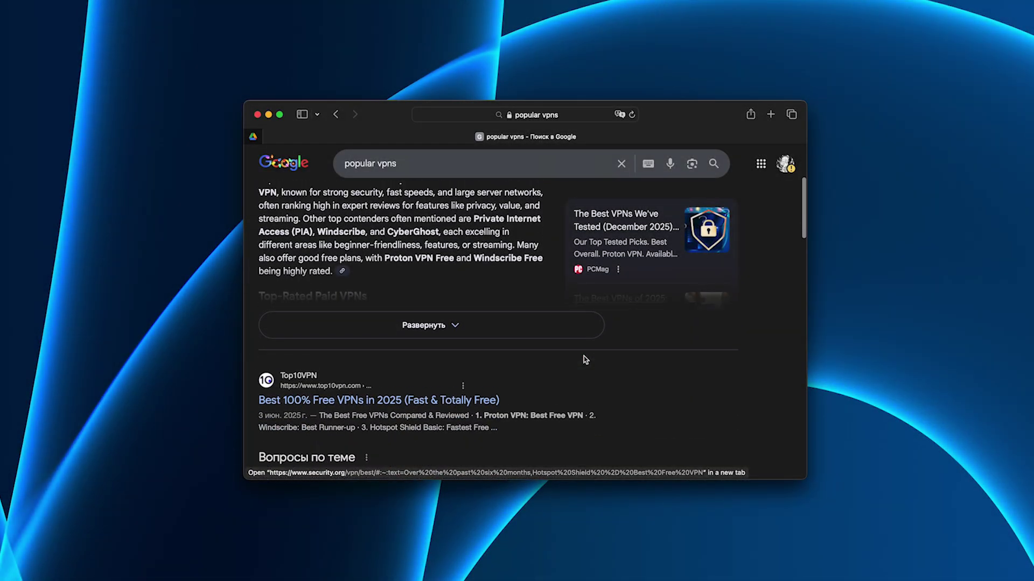
scroll(584, 356, down, 5)
scroll(584, 357, down, 3)
scroll(583, 357, down, 3)
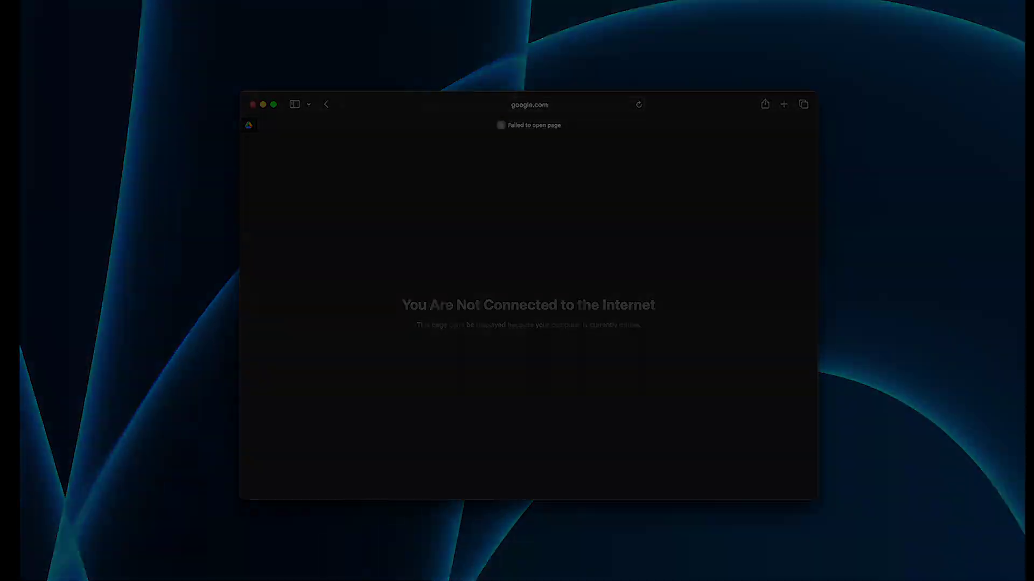
scroll(496, 252, down, 3)
scroll(496, 252, down, 3)
scroll(496, 252, down, 3)
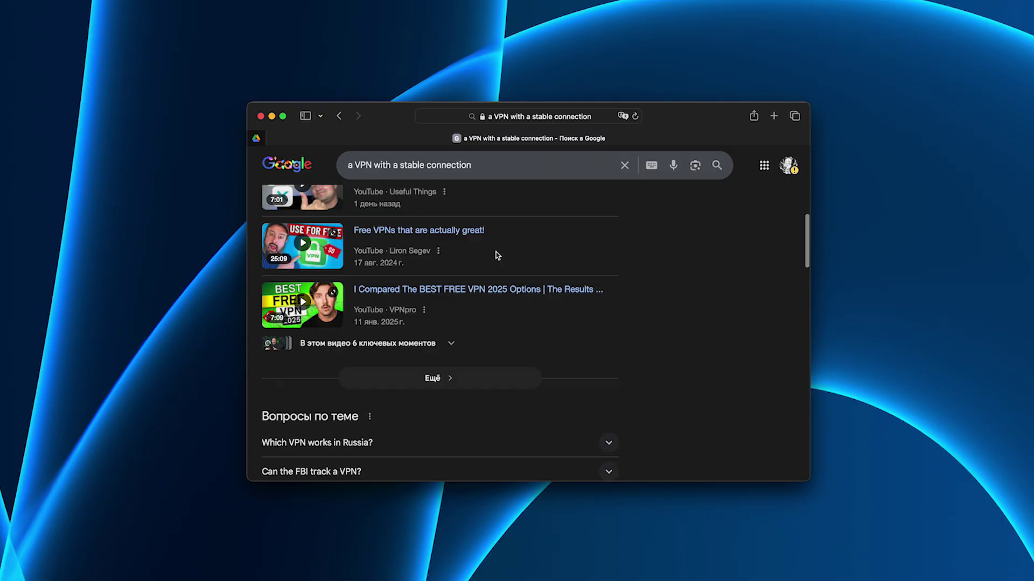
scroll(495, 252, down, 3)
scroll(496, 252, down, 2)
scroll(496, 252, down, 2)
scroll(496, 252, down, 2)
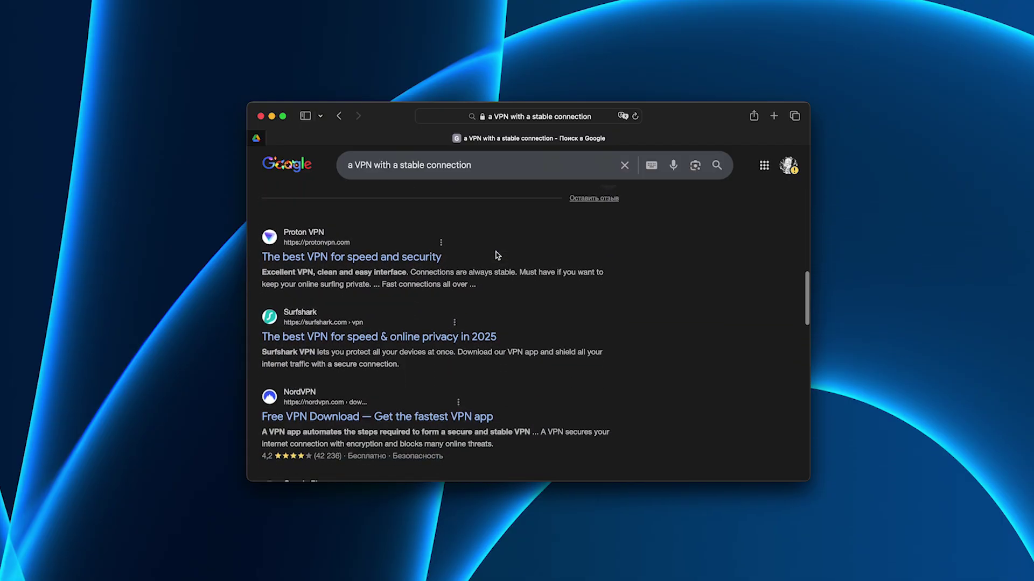
scroll(496, 252, down, 1)
scroll(495, 252, down, 4)
scroll(496, 251, down, 3)
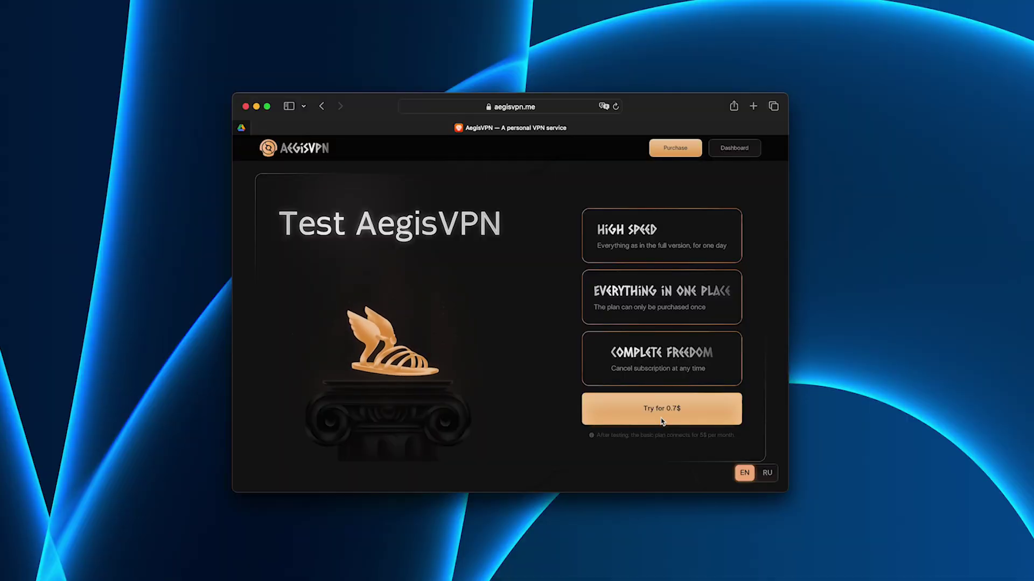
Start checkout for the AegisVPN 0.7$ trial plan via 'Try for 0.7$'.
click(661, 416)
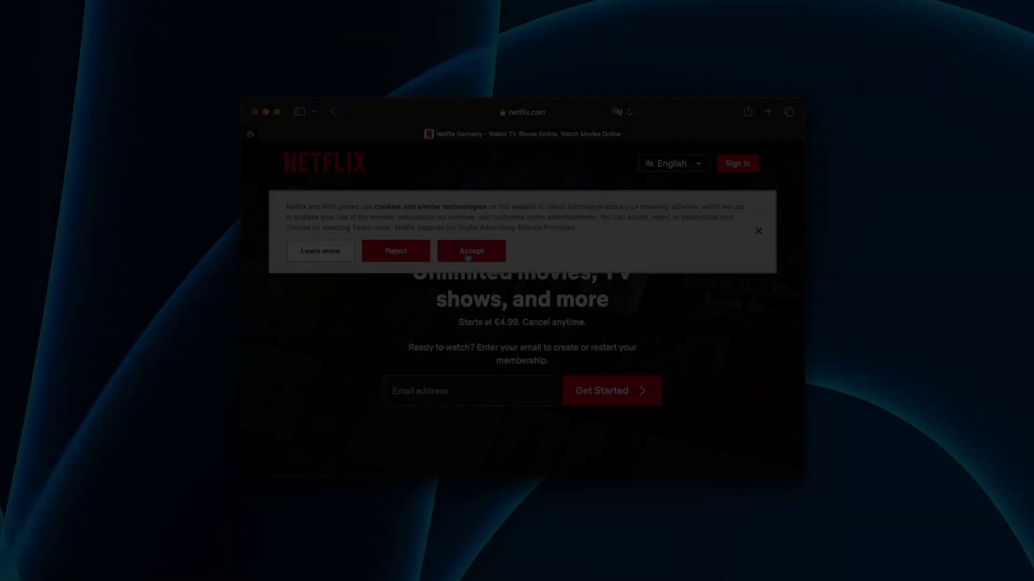
scroll(466, 256, down, 1)
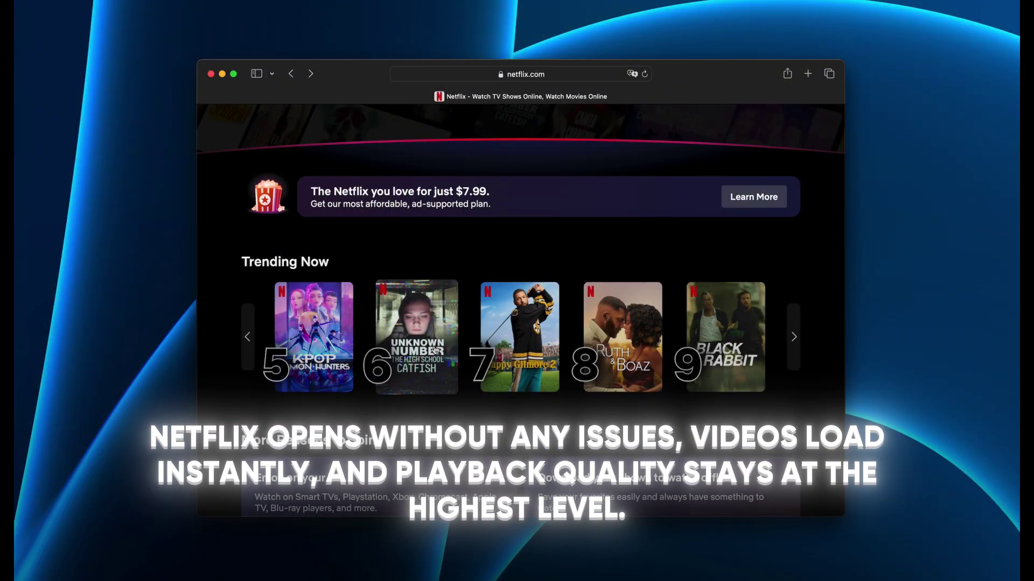
Open the Happy Gilmore 2 poster in Netflix's Trending Now row.
click(521, 300)
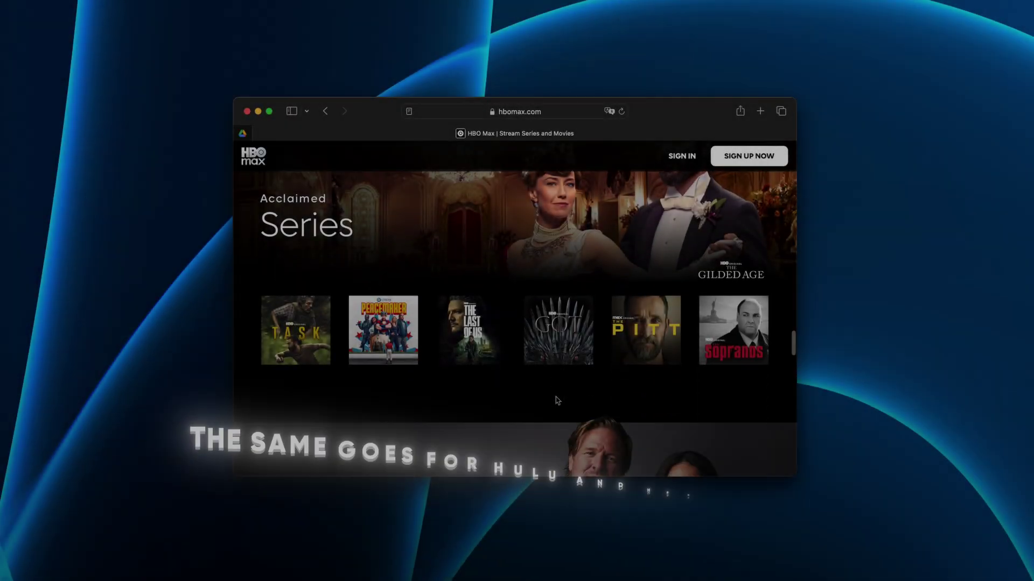
scroll(557, 400, down, 8)
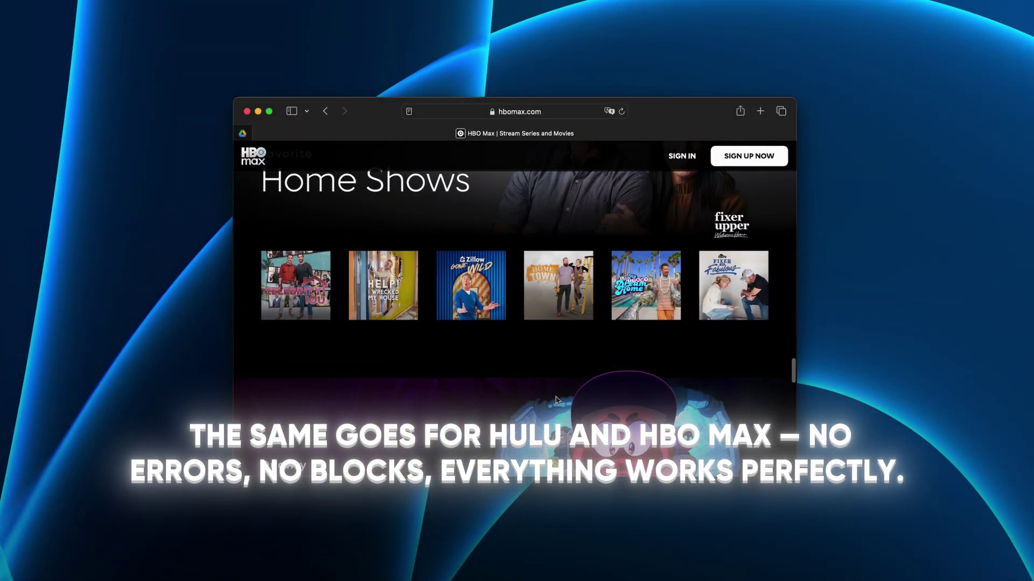
scroll(557, 400, down, 8)
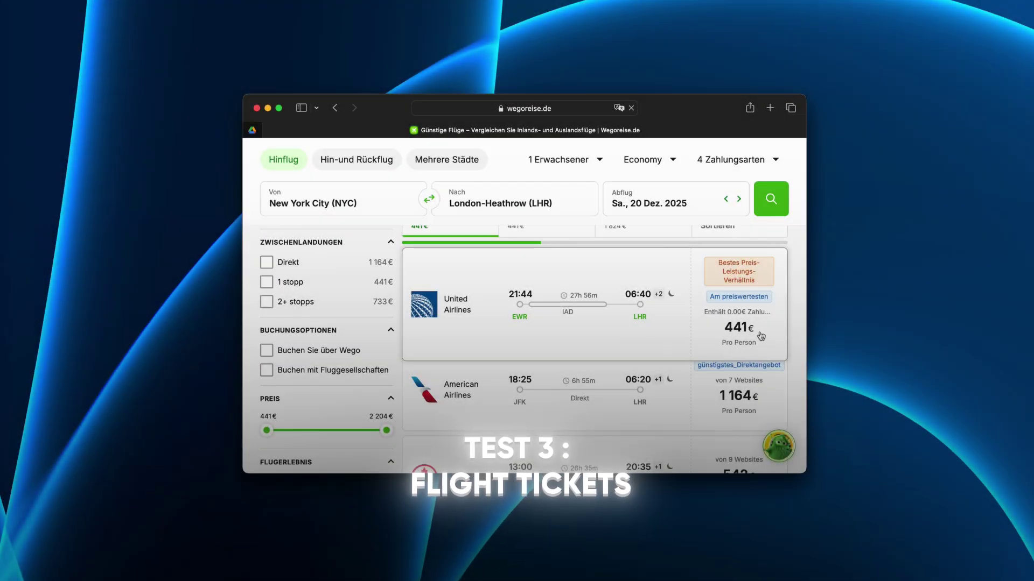
scroll(737, 347, down, 3)
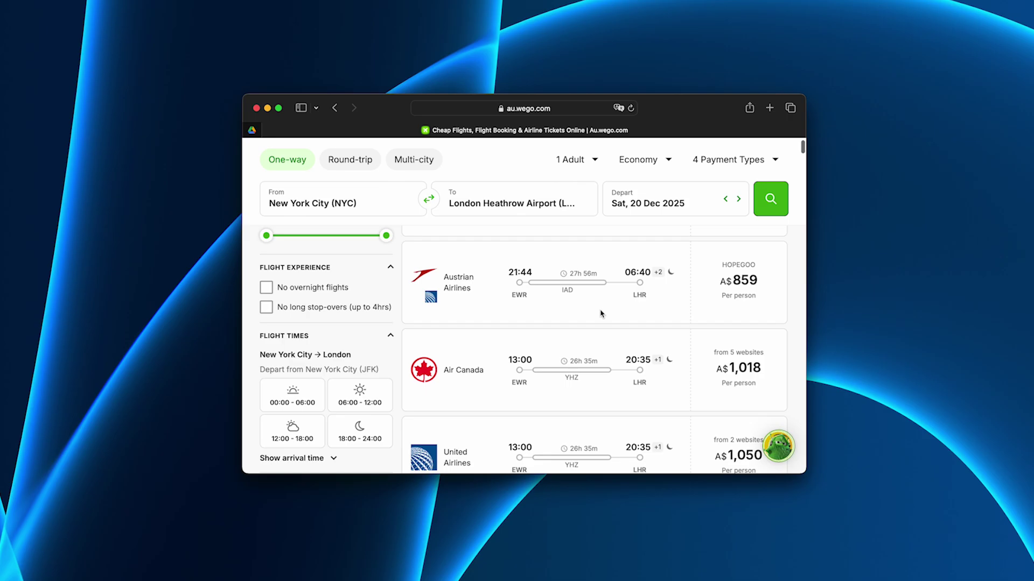
scroll(601, 313, down, 3)
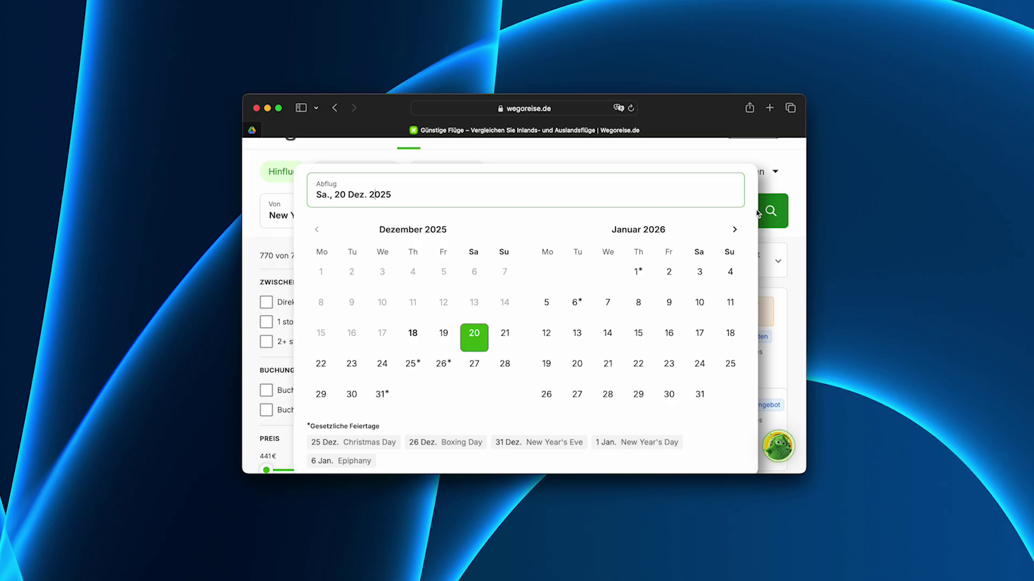
Close the departure date calendar over the Wego New York–London results.
click(793, 184)
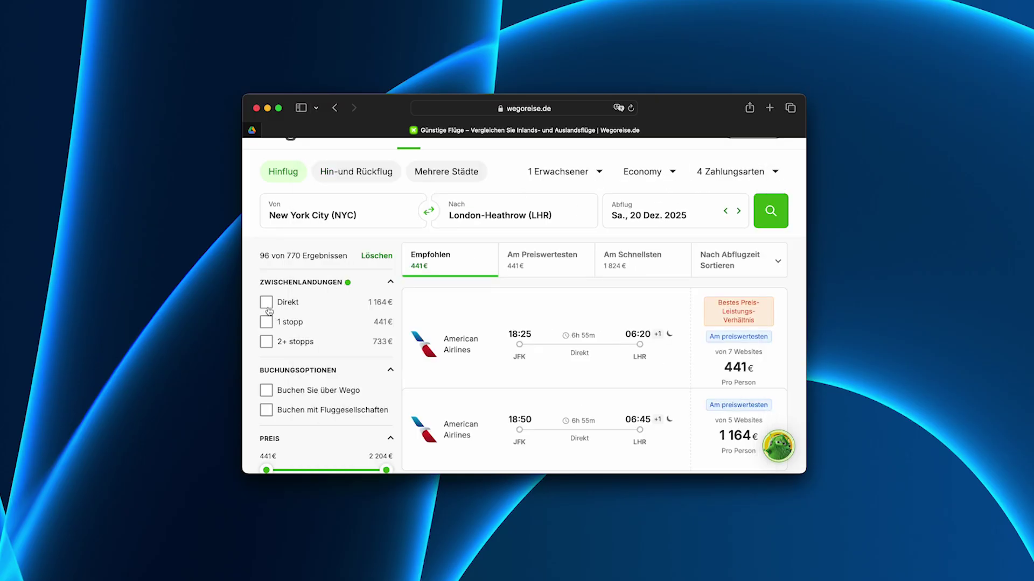